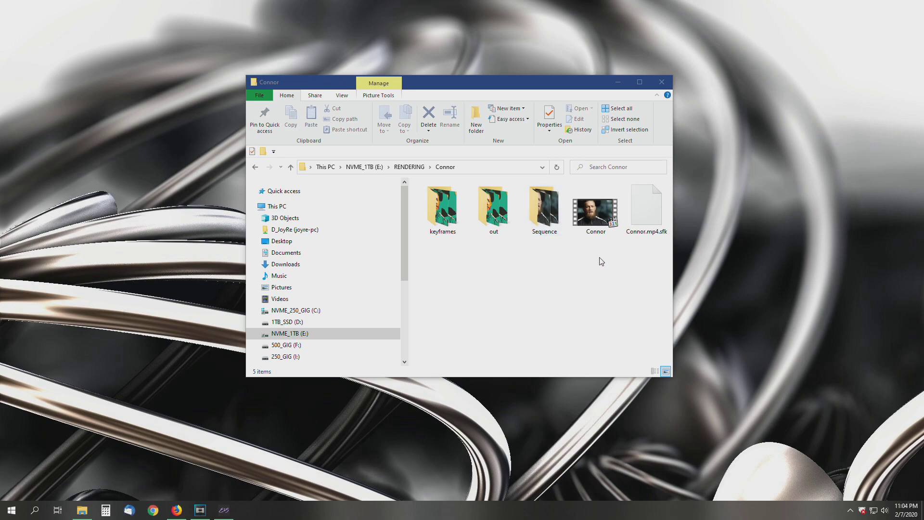
- Inspect the Connor video file and compare the sizes of keyframe images 01 and 02
left_click(592, 226)
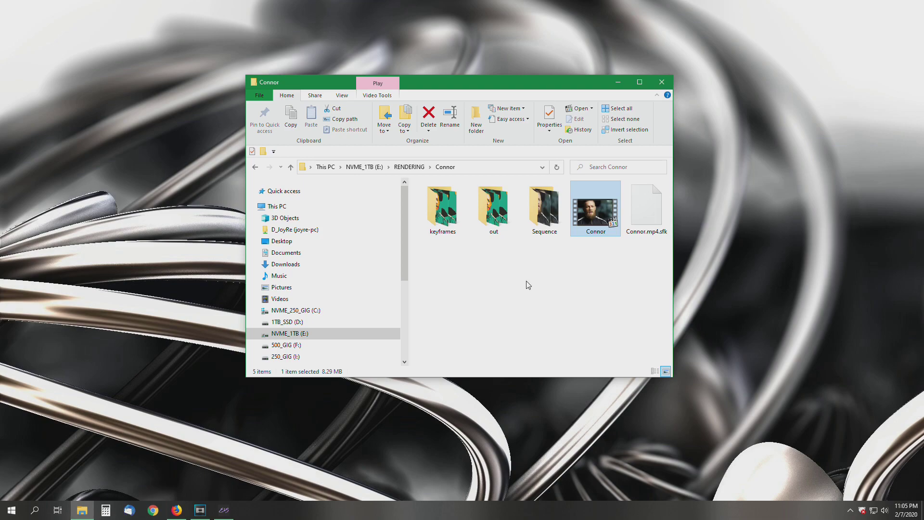
double_click(446, 219)
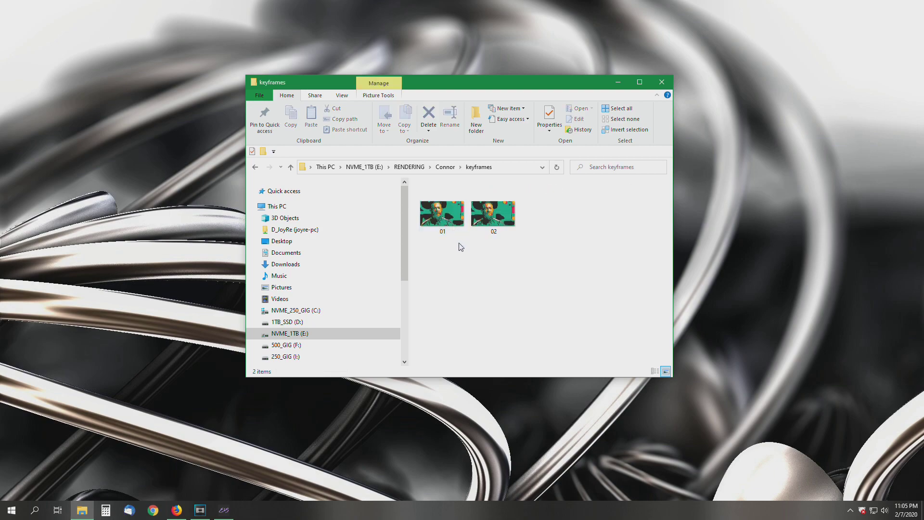
double_click(444, 220)
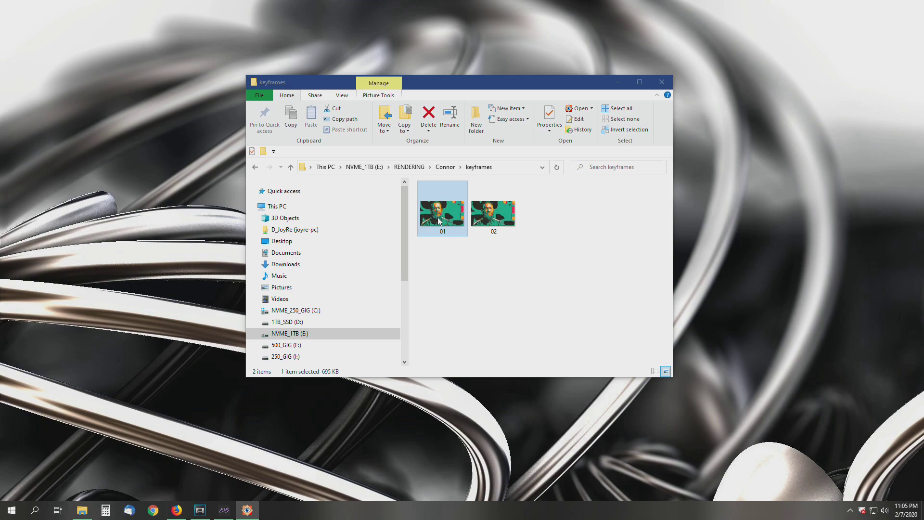
left_click(490, 219)
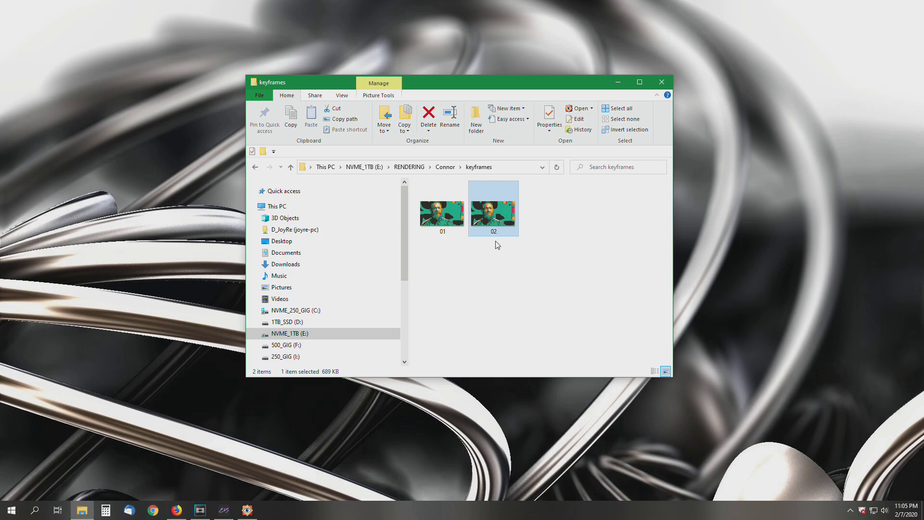
left_click(446, 218)
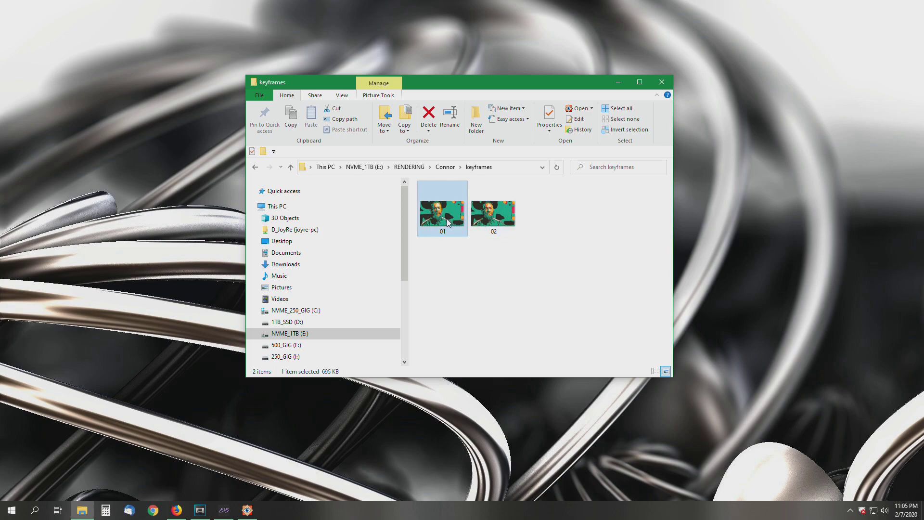
left_click(492, 218)
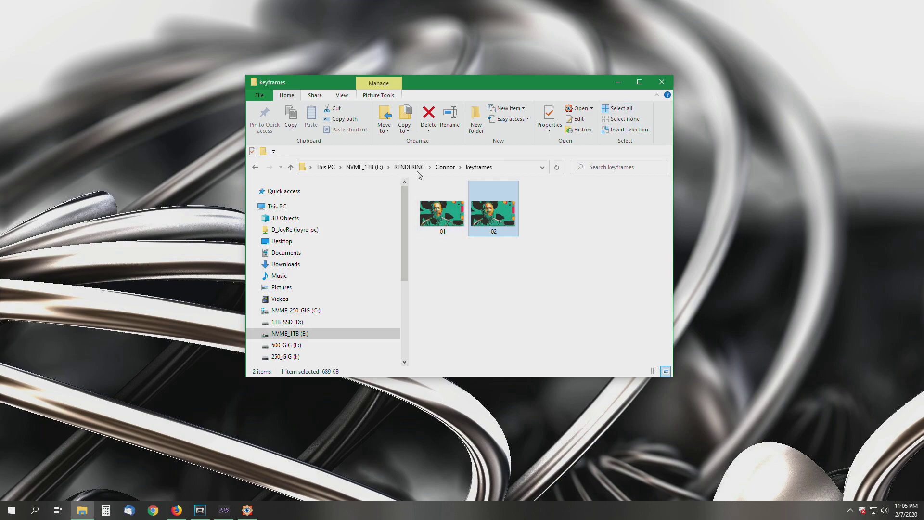
- Browse the out and Sequence folders' frames, then return to Connor and check the video's details
left_click(451, 170)
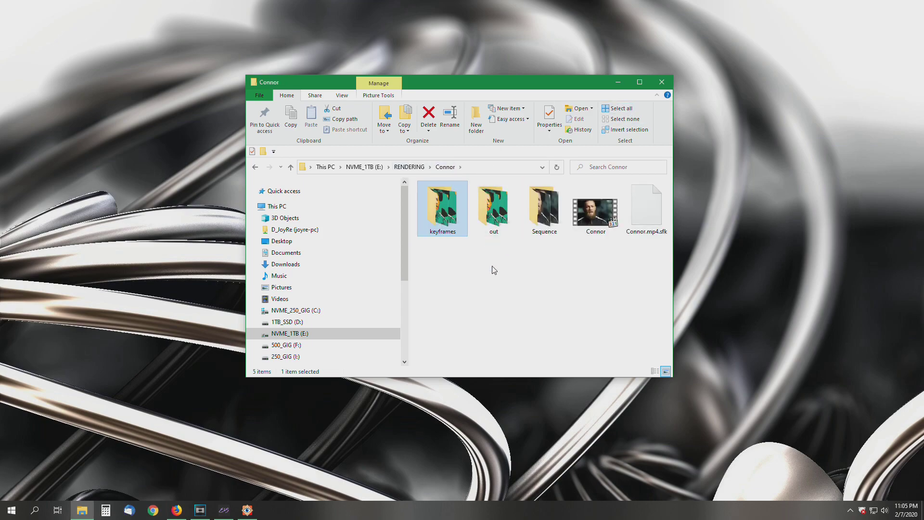
left_click(503, 216)
double_click(503, 215)
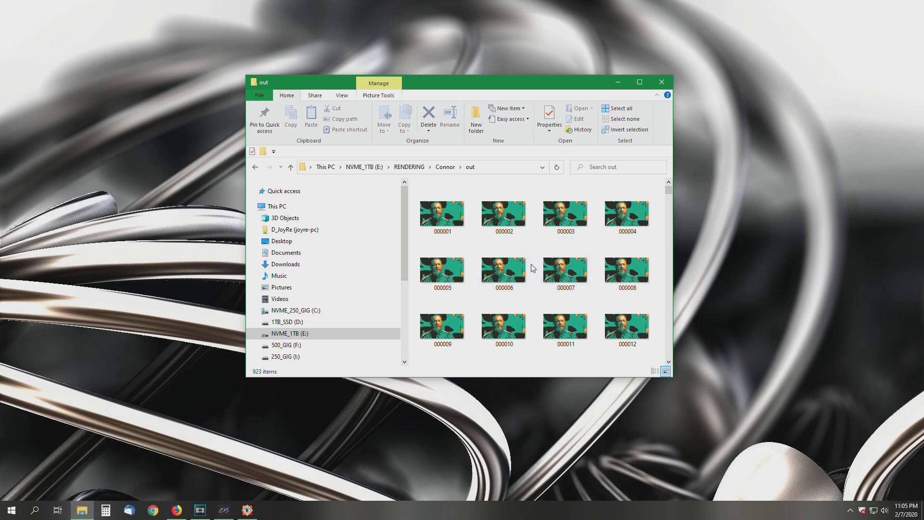
left_click(445, 166)
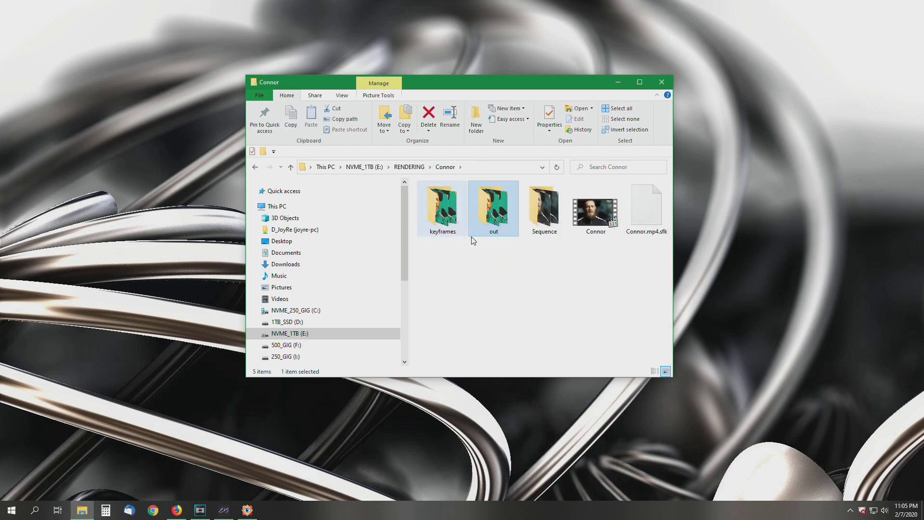
double_click(542, 221)
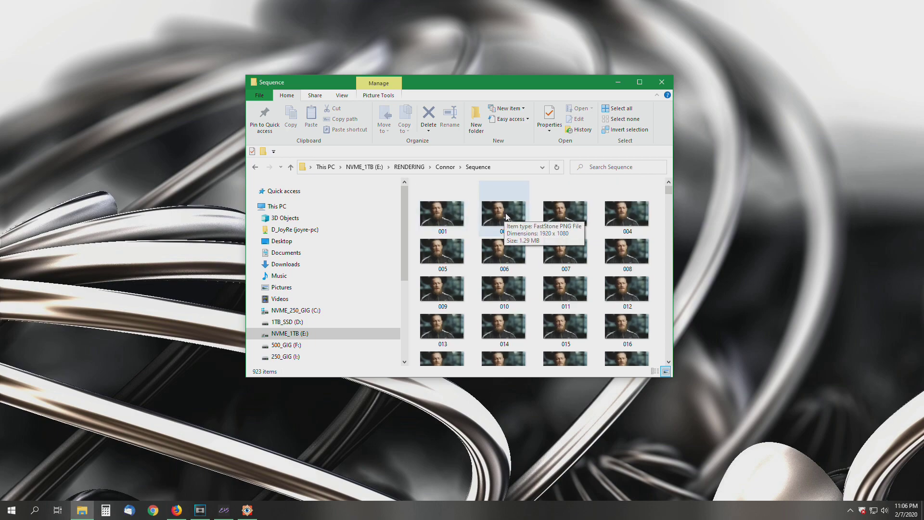
left_click(445, 166)
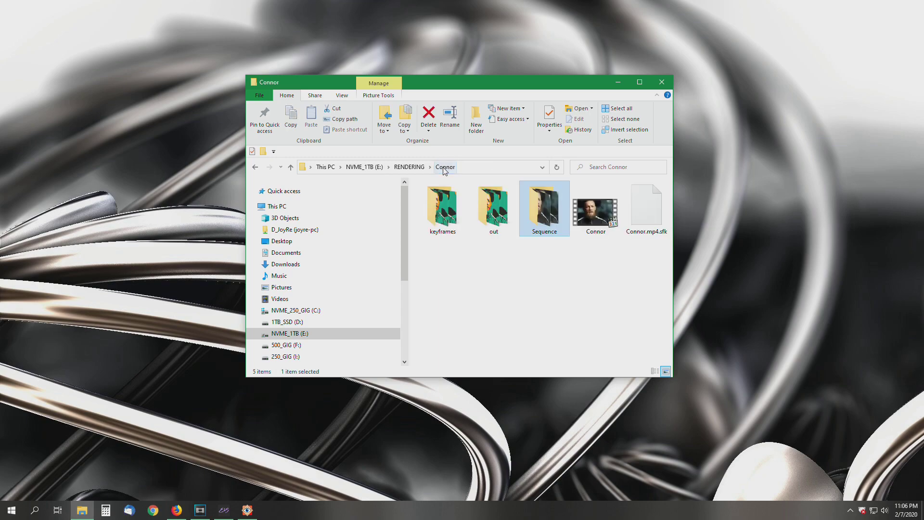
left_click(592, 223)
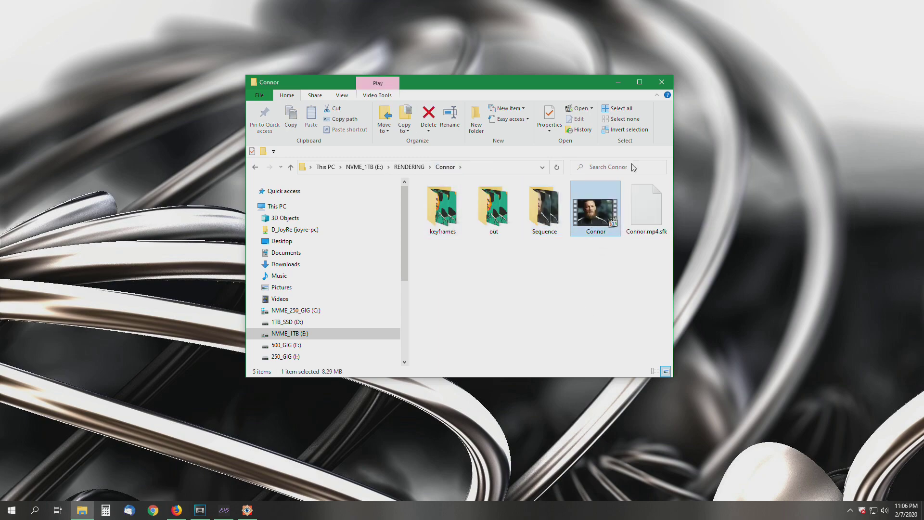
- Arrange Explorer below EbSynth and point out the keyframes, out and Sequence folders and Connor path
left_click_drag(577, 86, 575, 252)
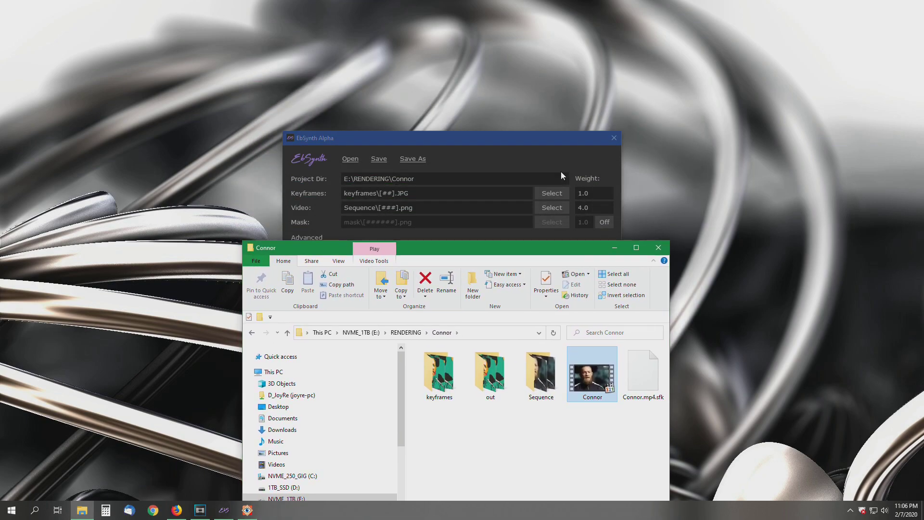
left_click_drag(543, 139, 547, 76)
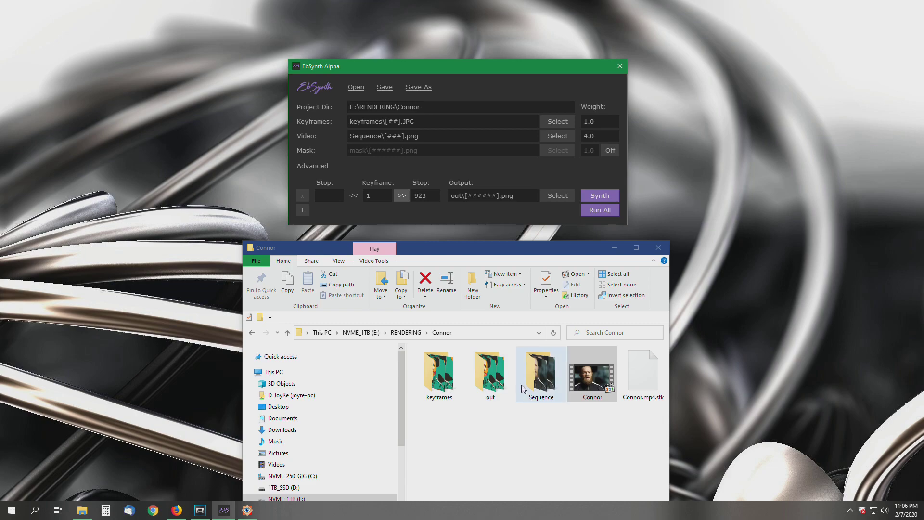
left_click(446, 380)
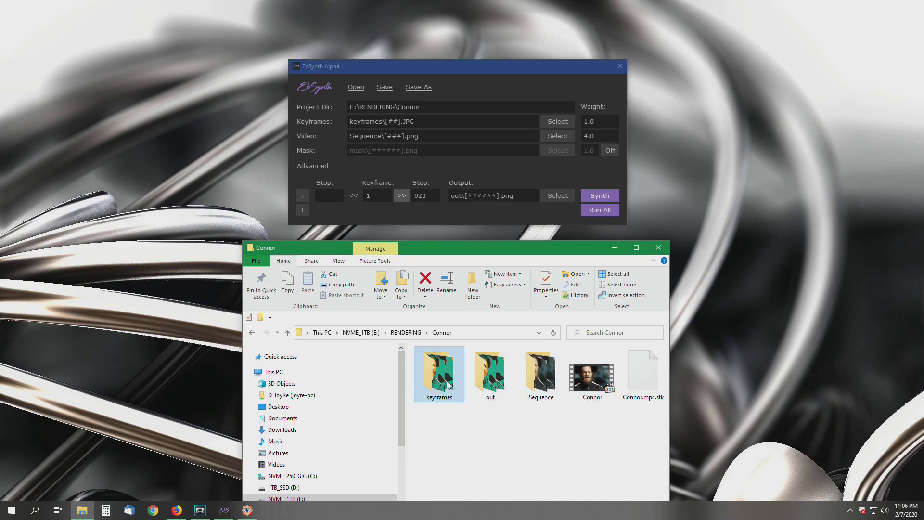
left_click(493, 389)
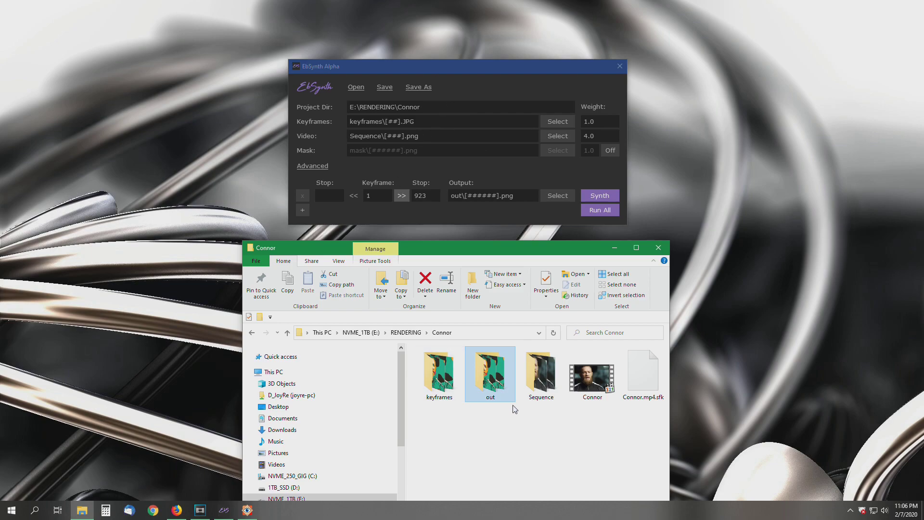
left_click(540, 385)
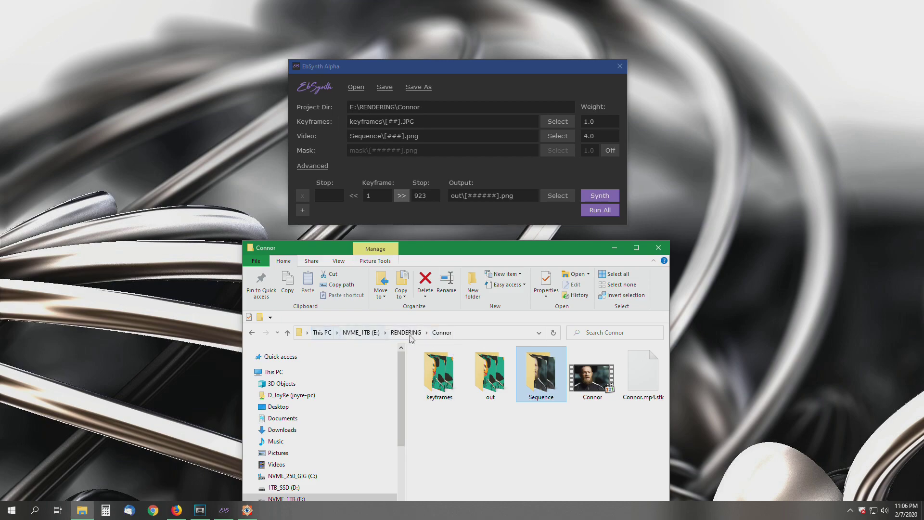
left_click(469, 333)
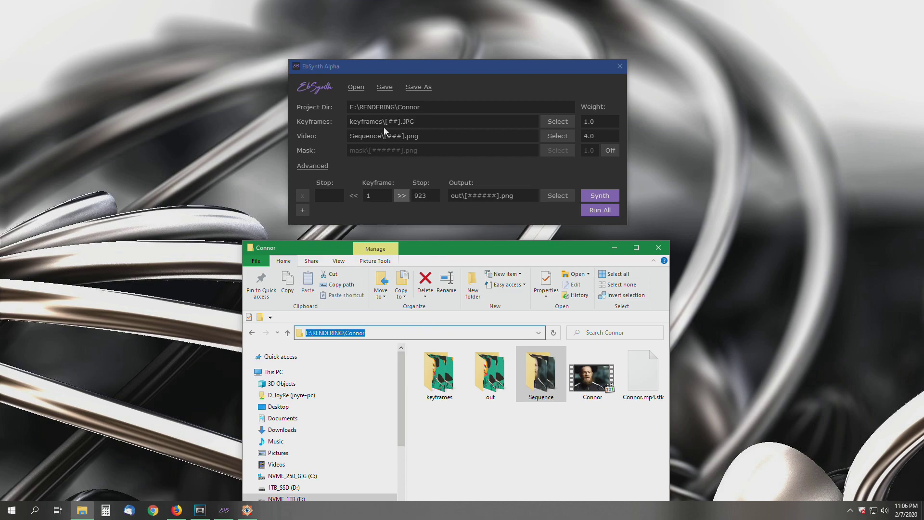
- Match the keyframes and Sequence folders against the project's keyframes and video paths
left_click(439, 380)
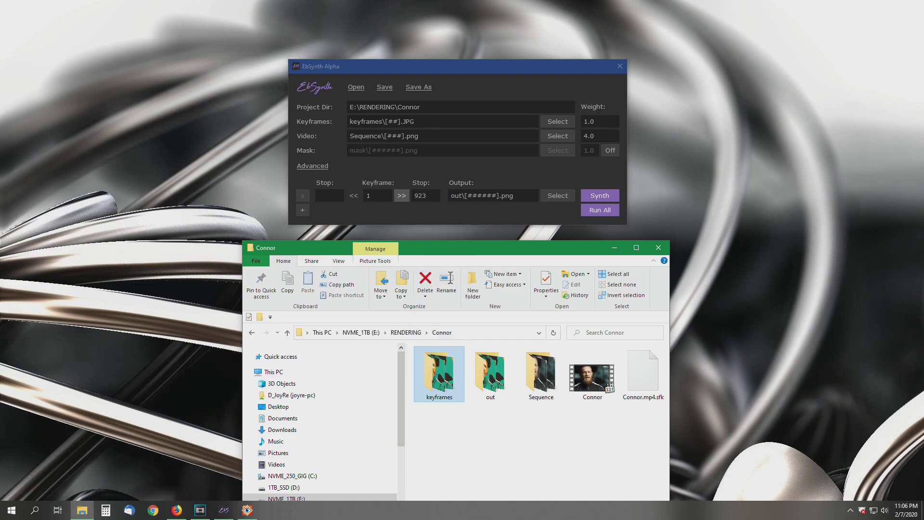
left_click(444, 121)
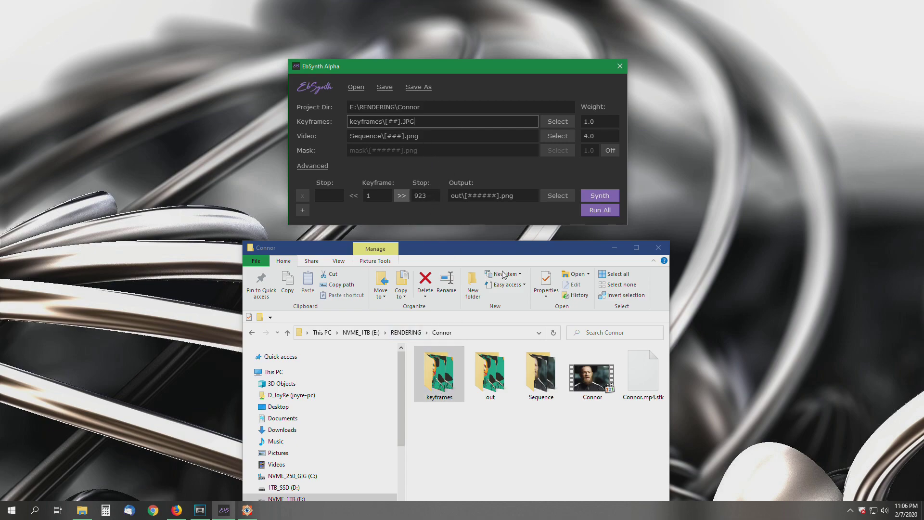
left_click(521, 374)
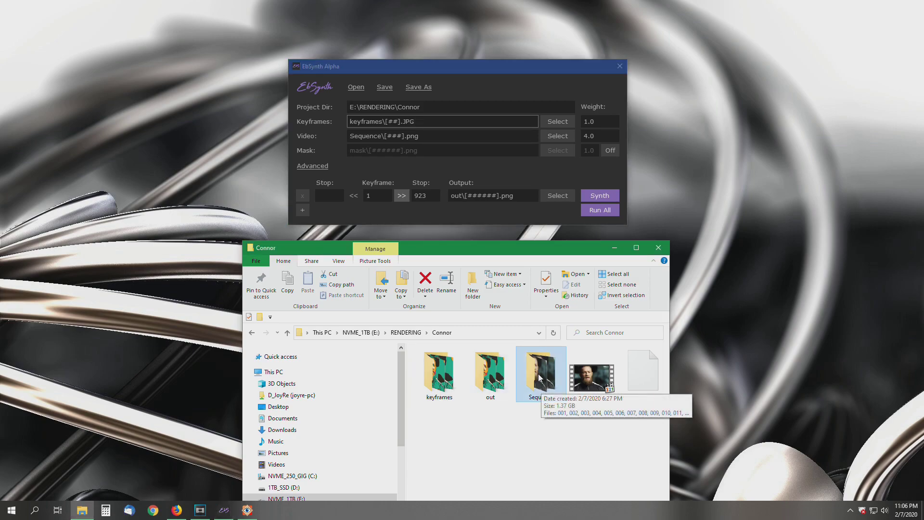
left_click(427, 137)
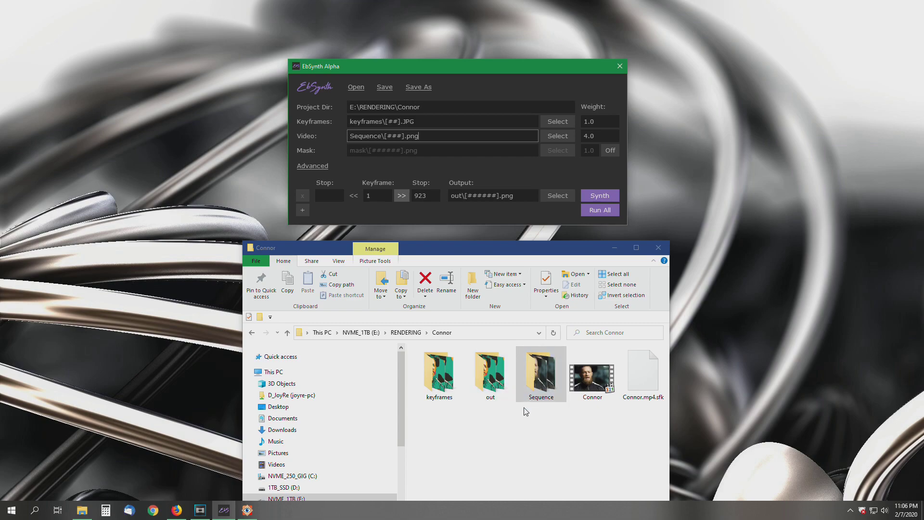
- View the 923 frames in the Sequence folder, then hide Explorer
left_click(536, 389)
double_click(536, 389)
left_click_drag(495, 249, 492, 50)
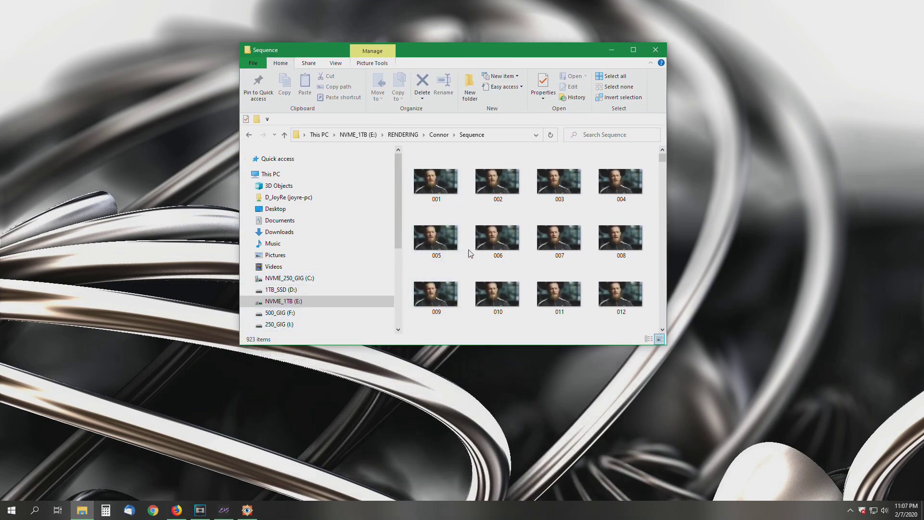
left_click(609, 49)
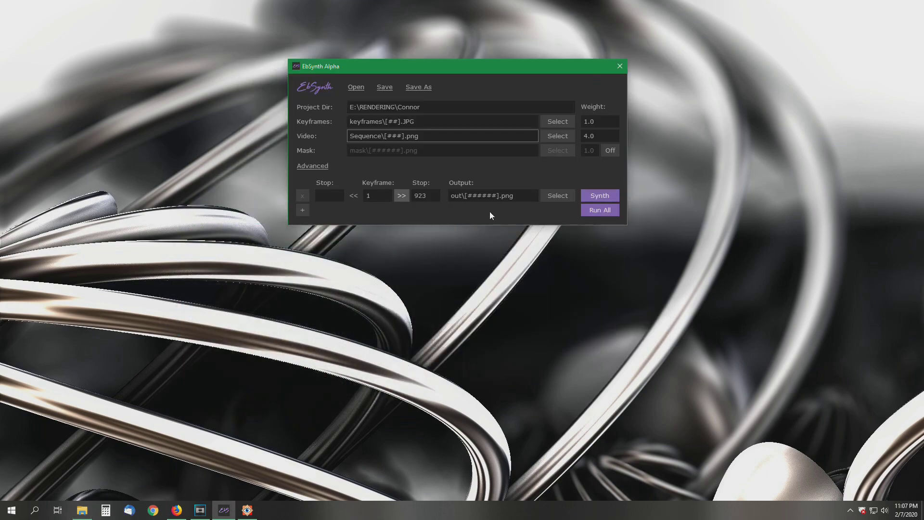
- Confirm keyframe 1 and stop frame 923, then go back to the Connor folder
left_click(372, 197)
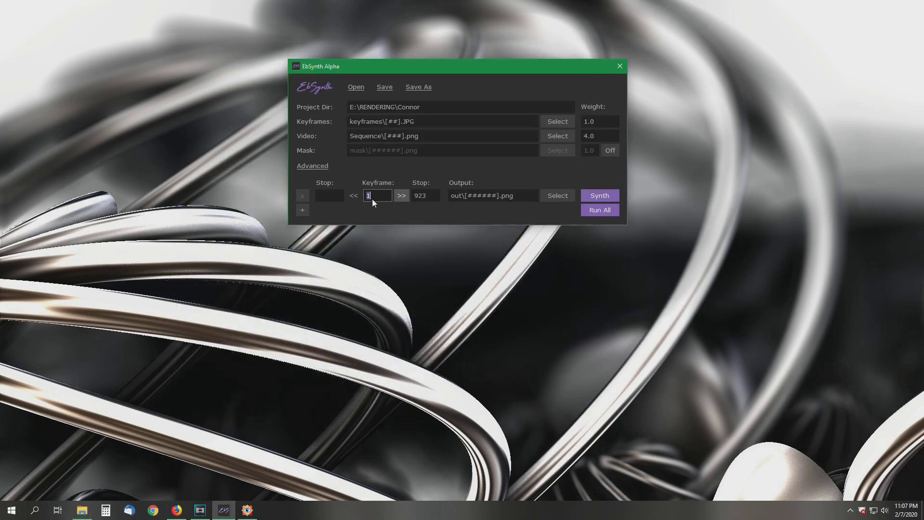
left_click(428, 197)
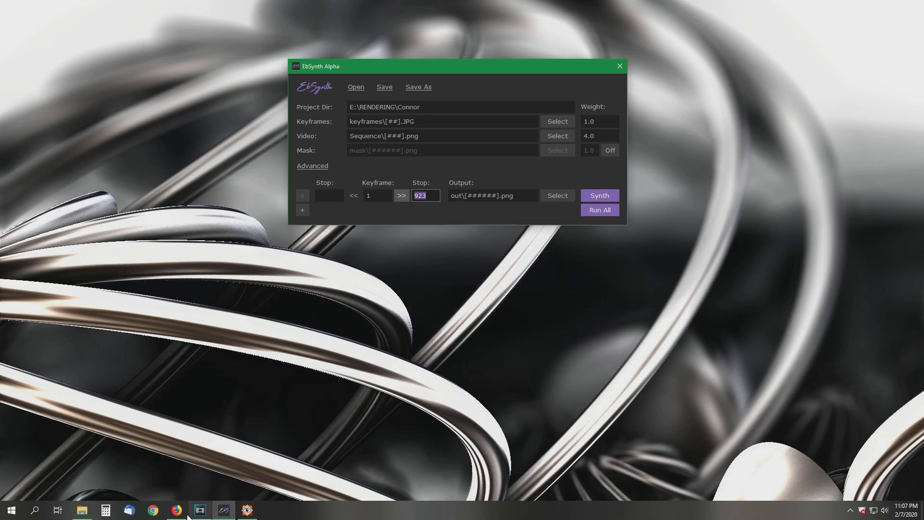
left_click(82, 510)
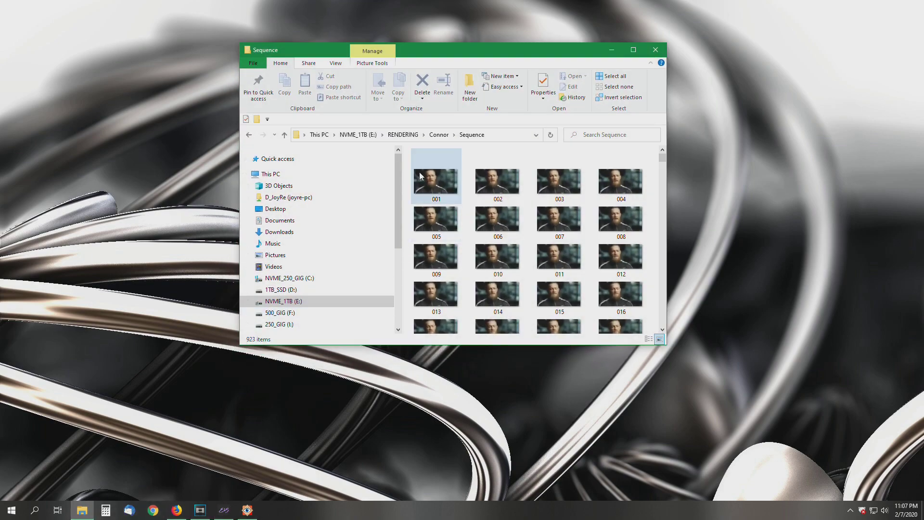
left_click(438, 134)
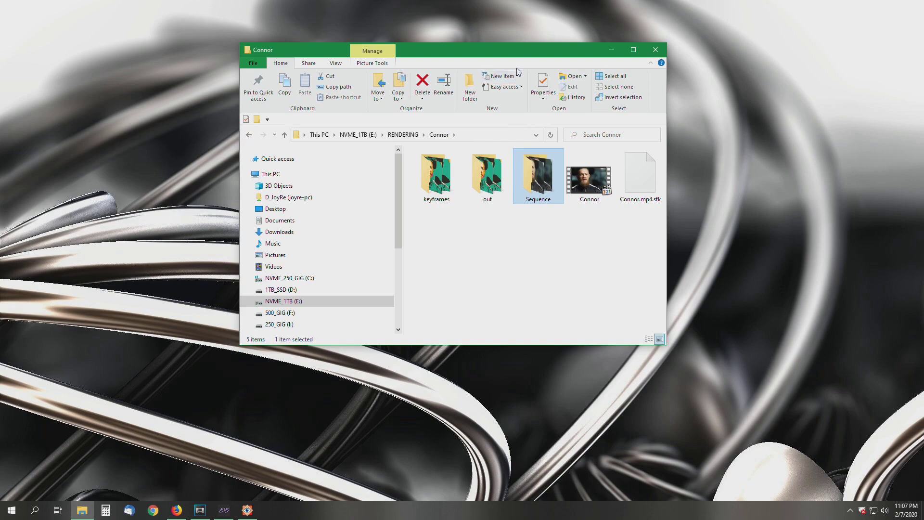
- Move Explorer off-screen and nudge the EbSynth project window into position
left_click_drag(515, 50, 531, 139)
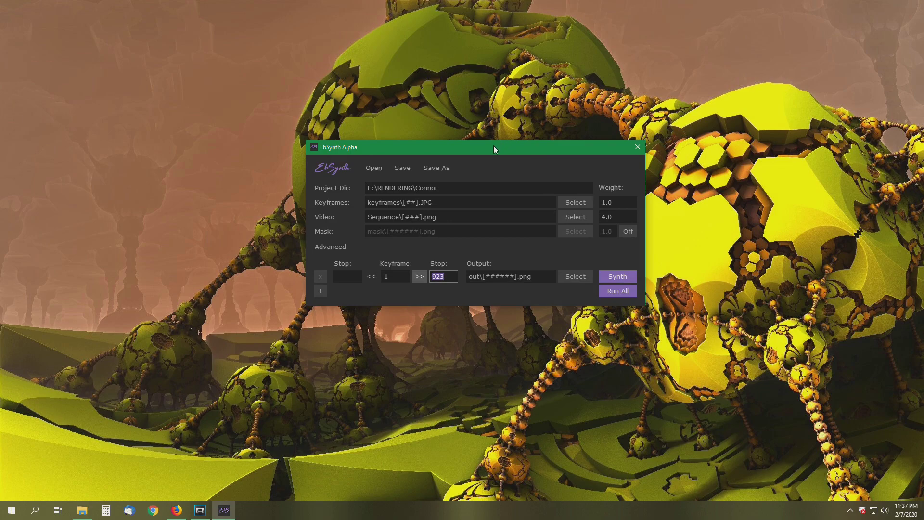
mouse_move(492, 145)
left_mouse_down()
mouse_move(561, 144)
mouse_move(487, 142)
left_mouse_up()
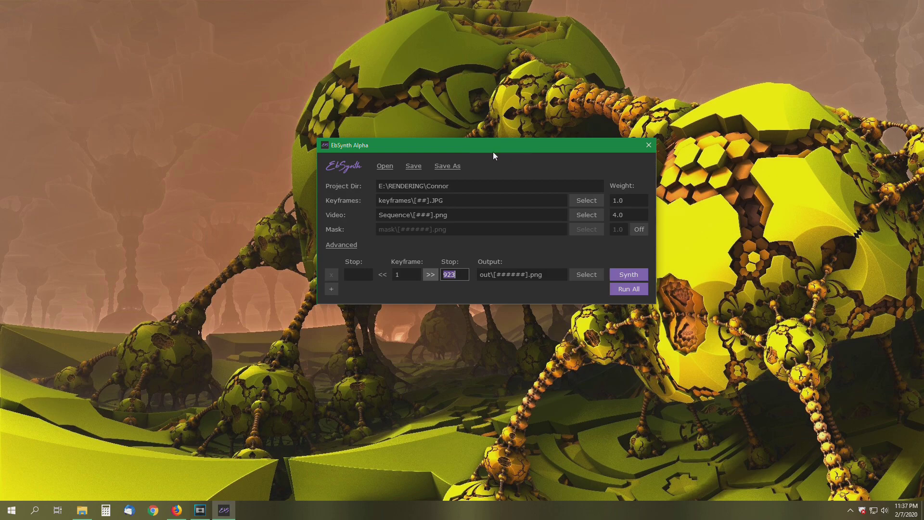
mouse_move(522, 149)
left_mouse_down()
mouse_move(518, 140)
mouse_move(517, 167)
mouse_move(514, 145)
left_mouse_up()
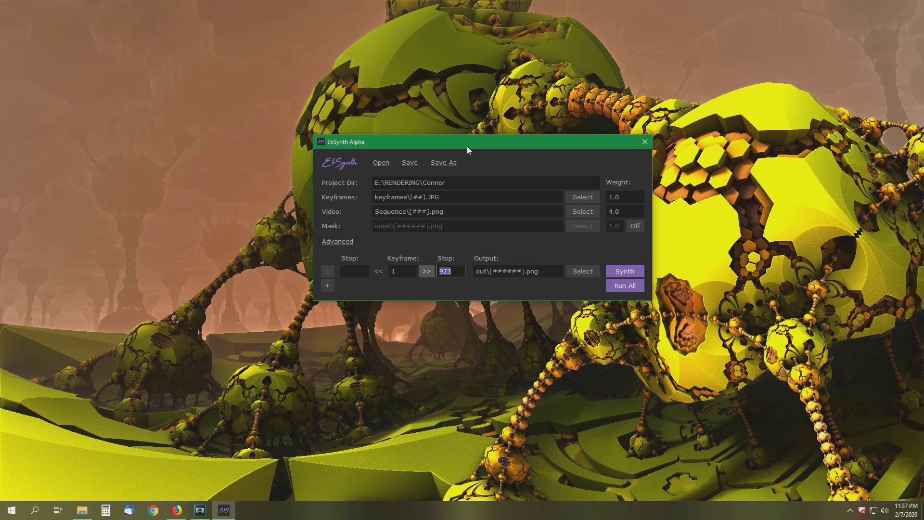
left_click_drag(467, 145, 476, 152)
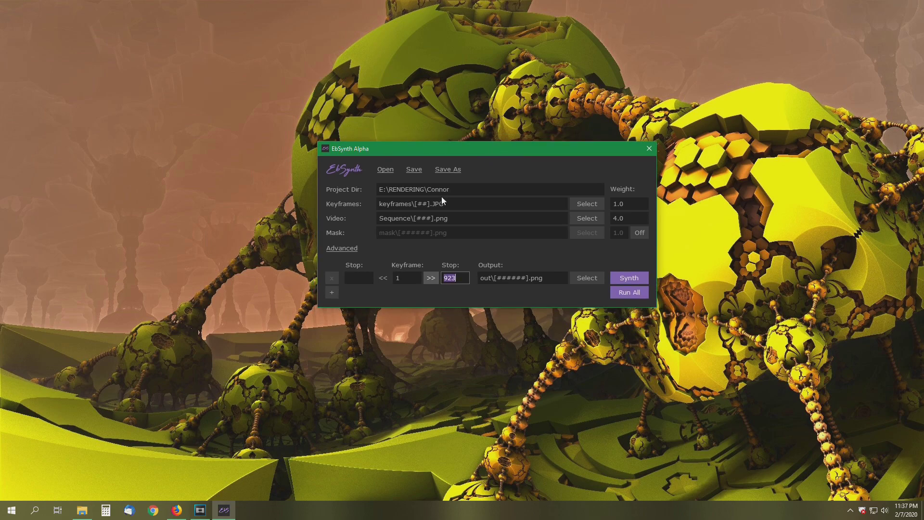